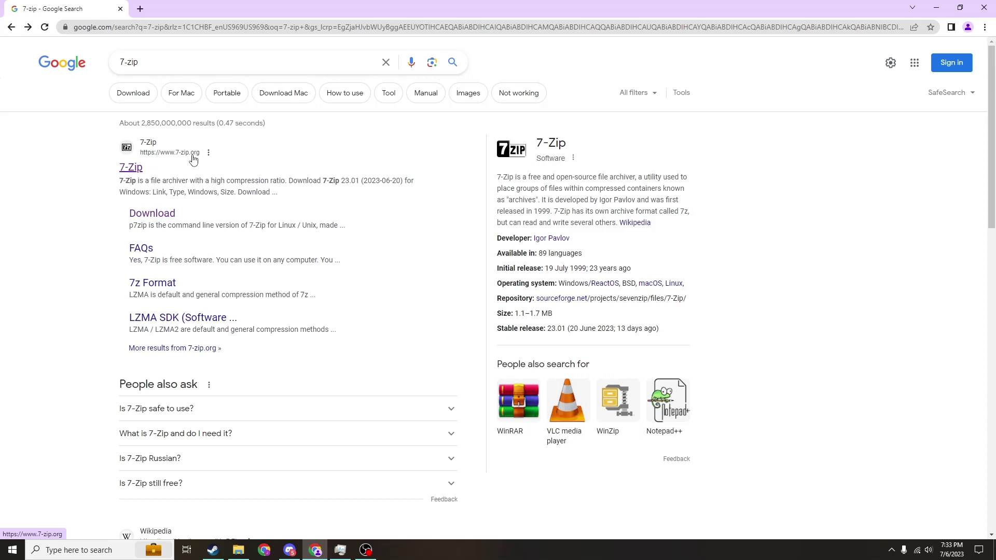
Download the 64-bit x64 7-Zip 23.01 installer, 7z2301-x64.exe, from 7-zip.org.
left_click(194, 158)
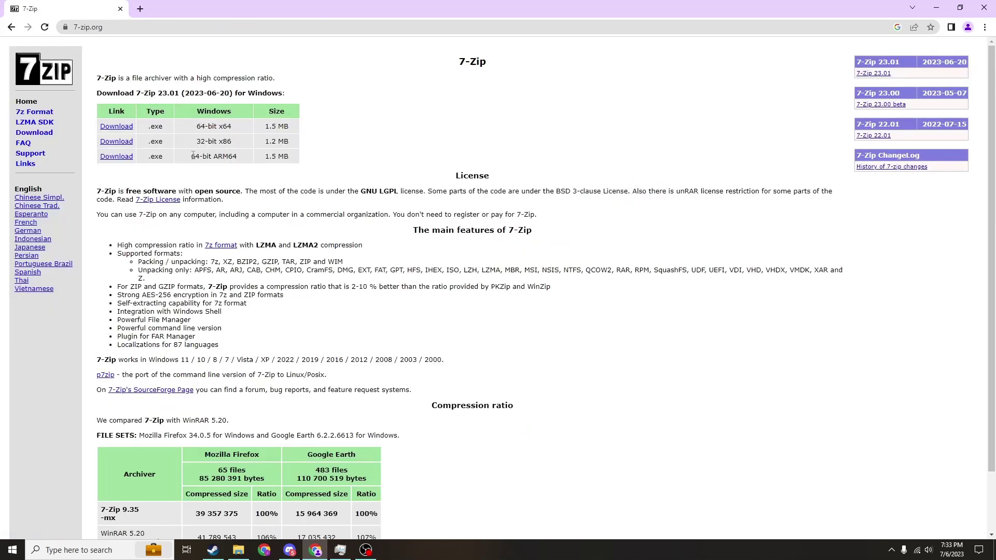
left_click(129, 131)
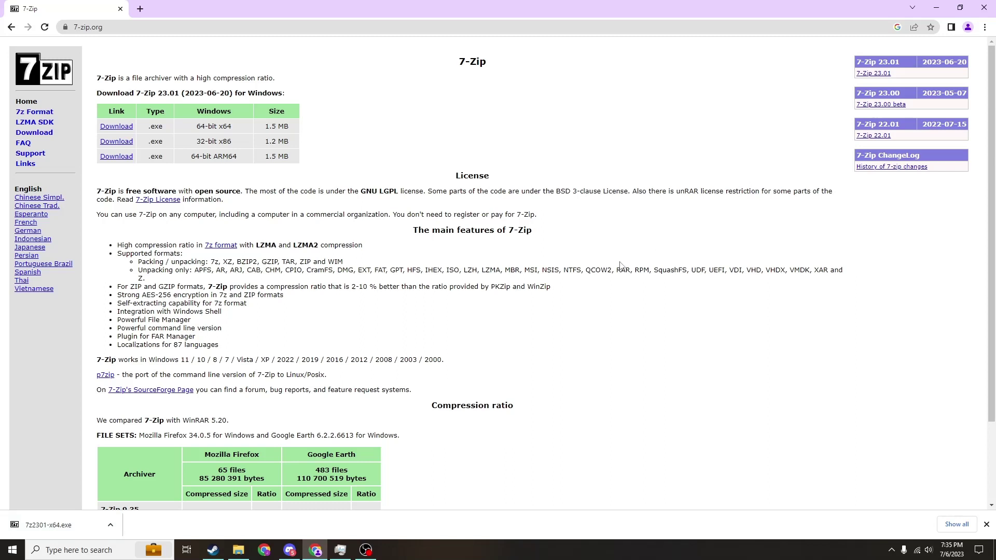
Run 7z2301-x64 from the Downloads folder to install 7-Zip 23.01 (x64), then close the installer.
mouse_move(243, 555)
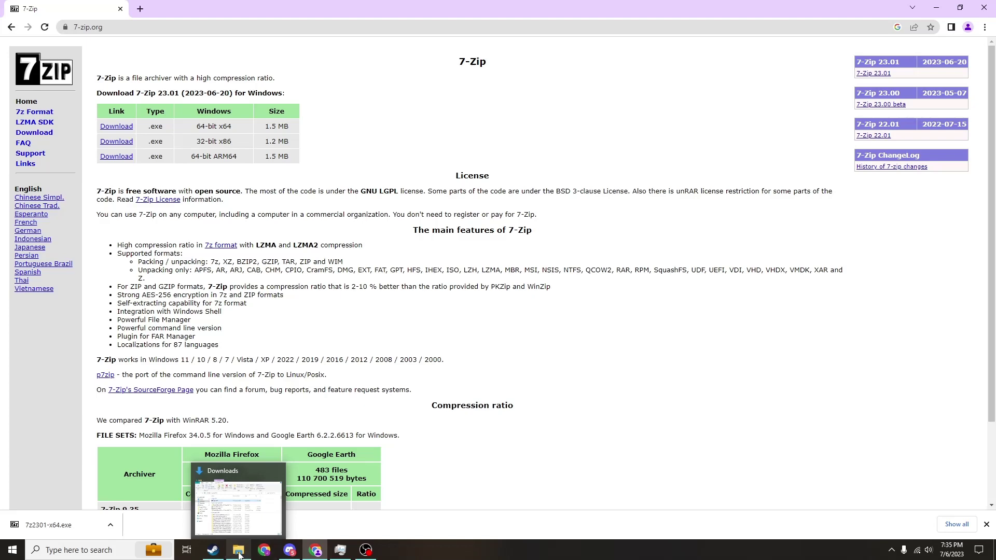
left_click(239, 555)
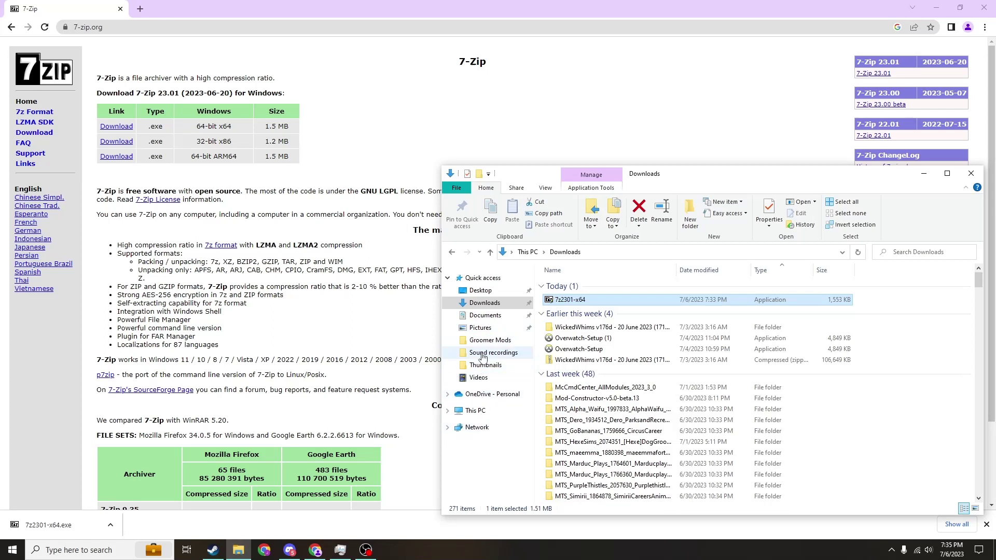
left_click(489, 304)
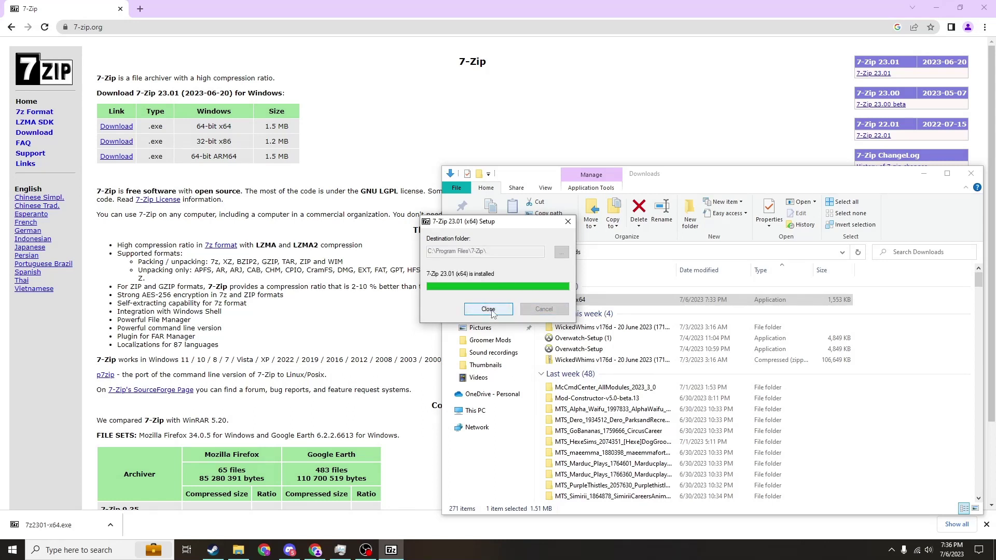
left_click(488, 309)
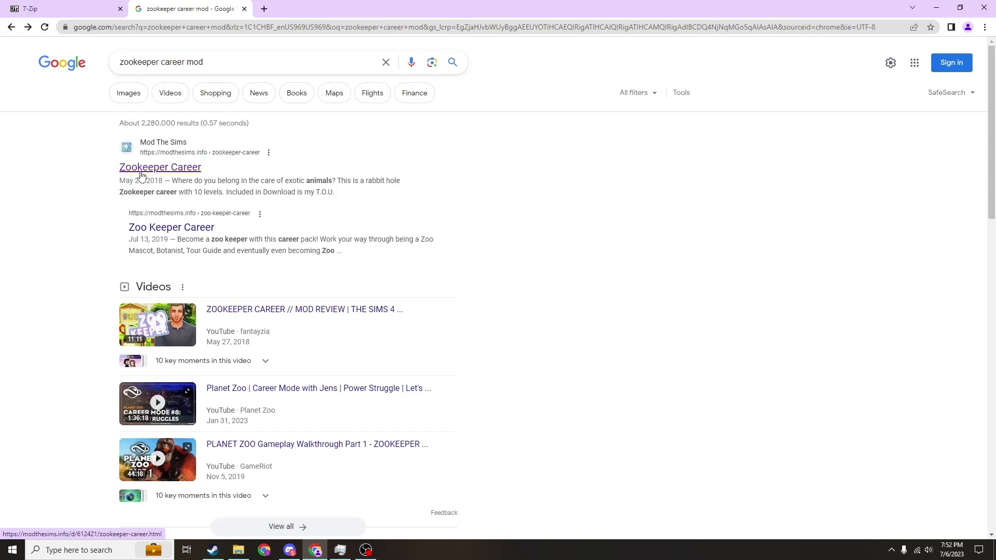
Download the 333.0 KB PisceansimmerCareersZookeeper.rar from the Zookeeper Career page on Mod The Sims.
left_click(140, 174)
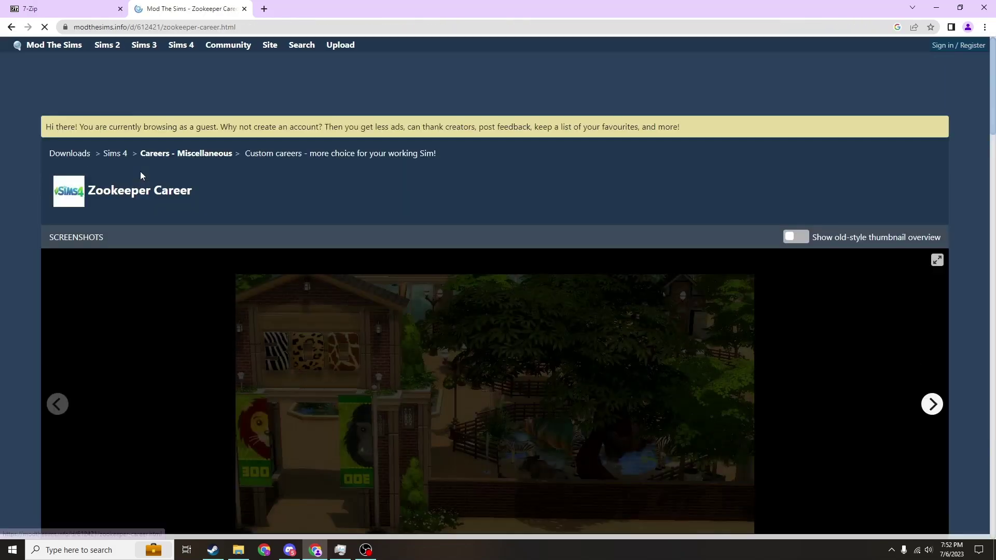
scroll(256, 311, "down", 8)
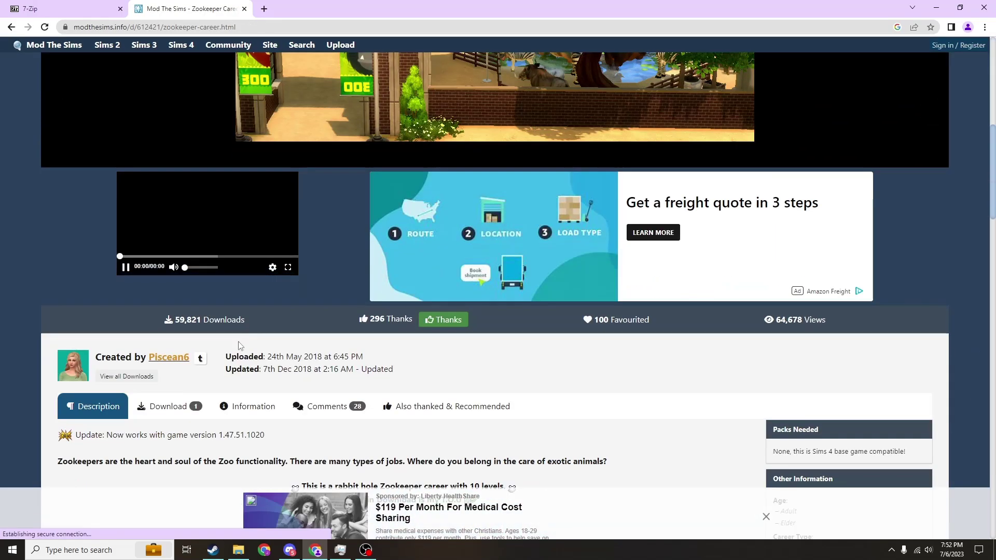
left_click(168, 407)
scroll(311, 363, "down", 4)
left_click(524, 340)
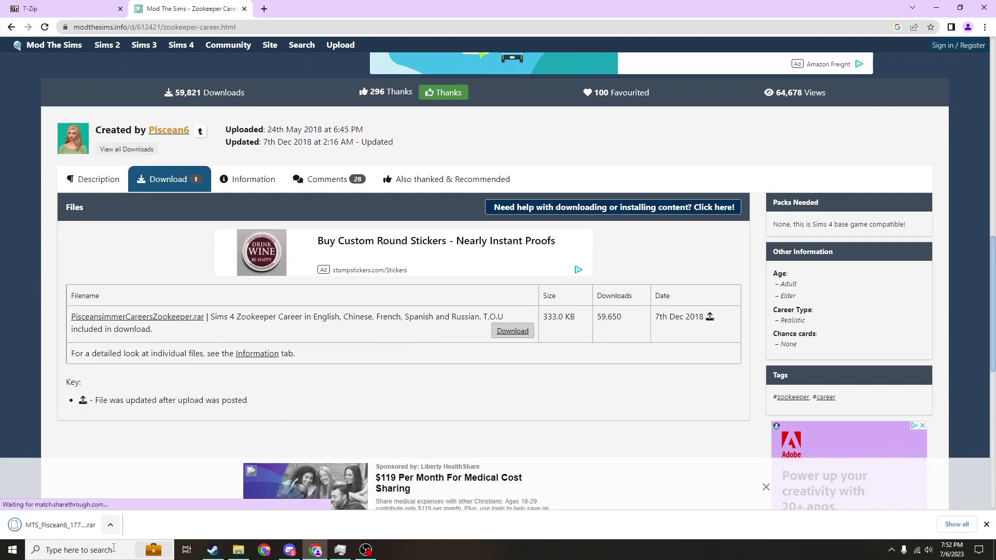
Find the Zookeeper .rar in Downloads and open 7-Zip's Extract files dialog for it.
mouse_move(239, 557)
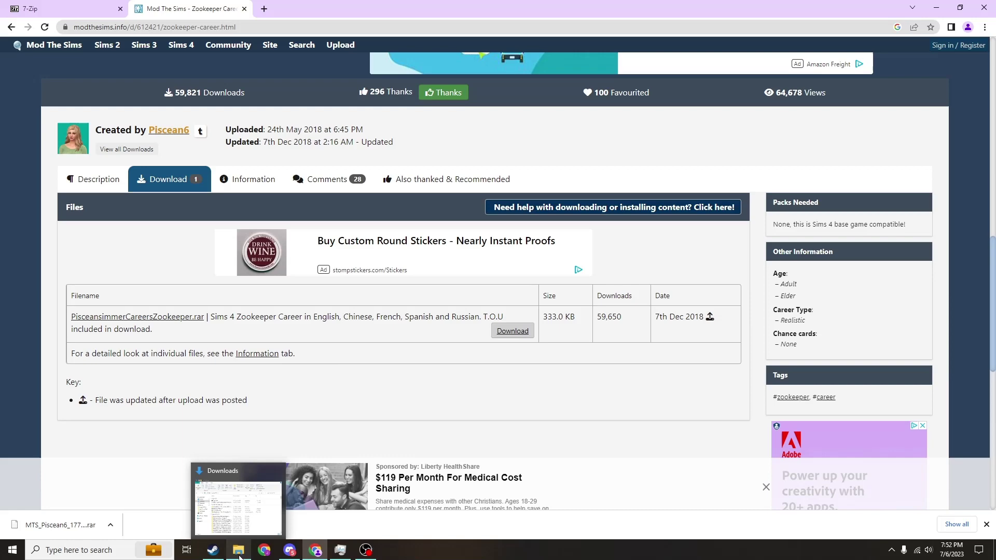
left_click(240, 556)
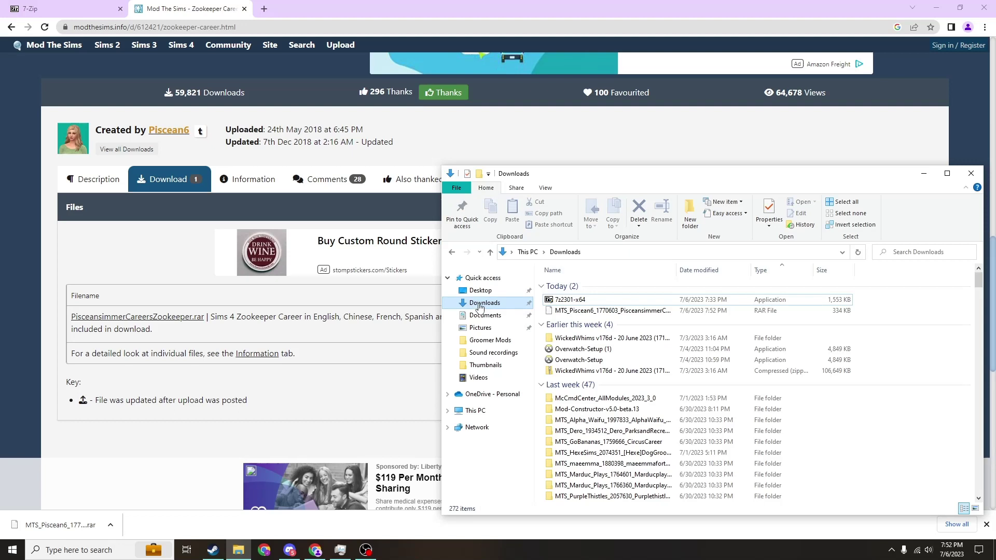
left_click(480, 306)
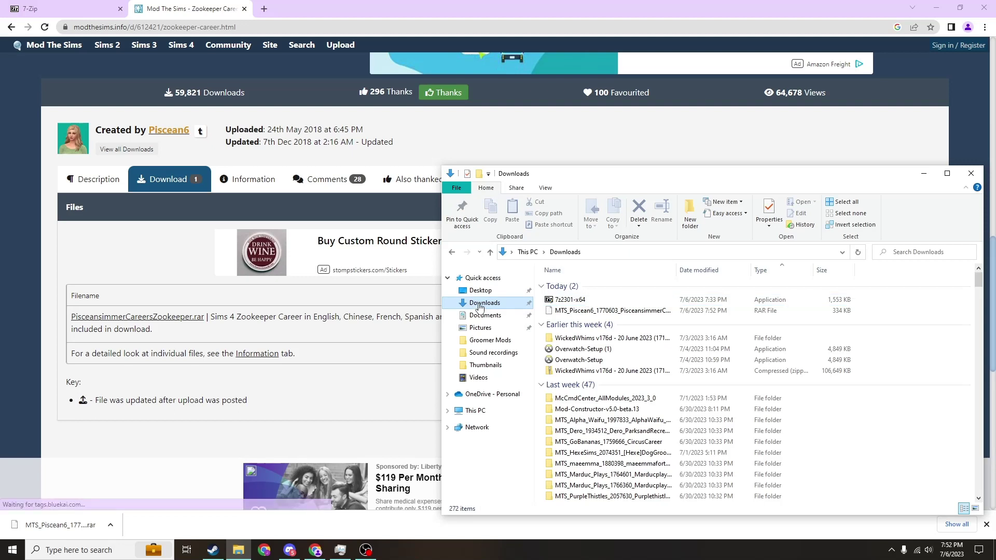
left_click(611, 311)
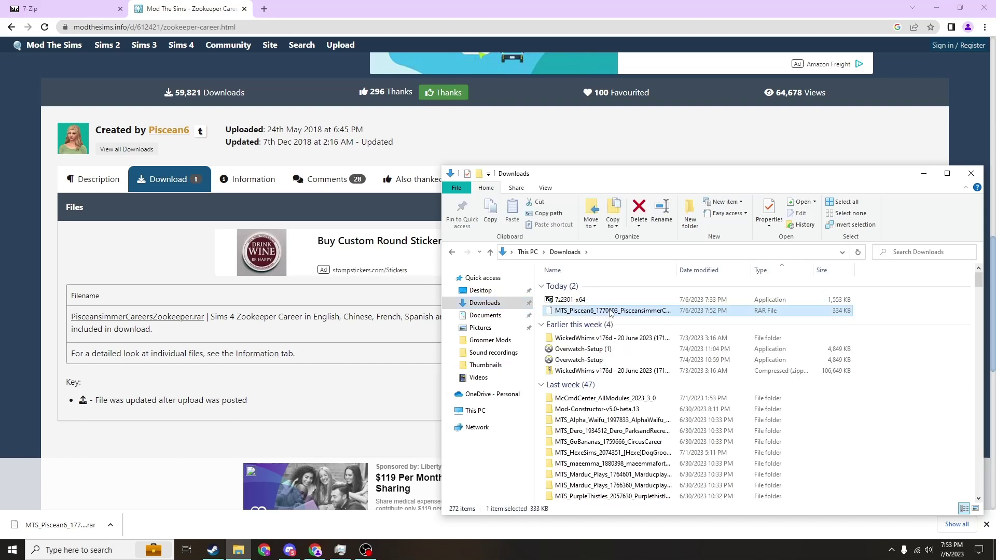
right_click(611, 312)
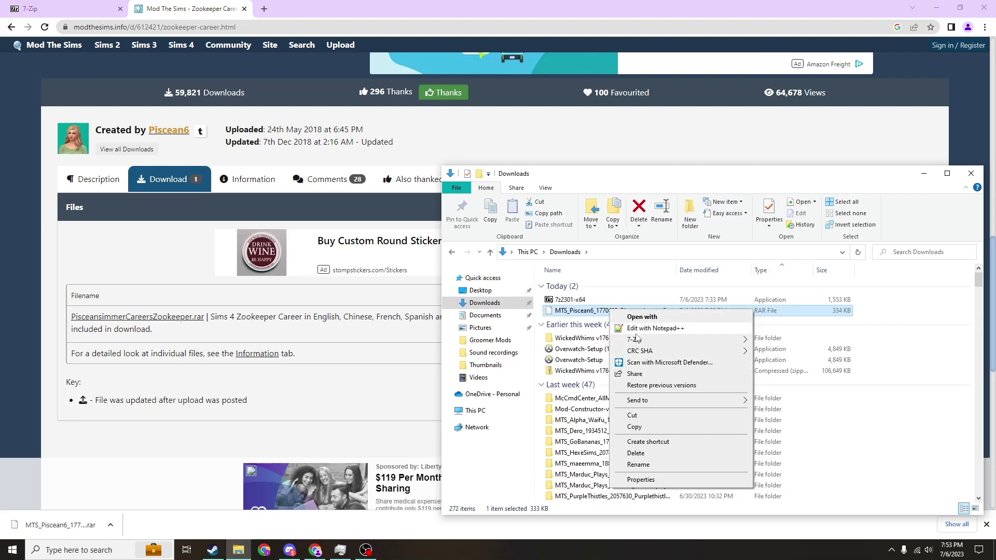
mouse_move(637, 340)
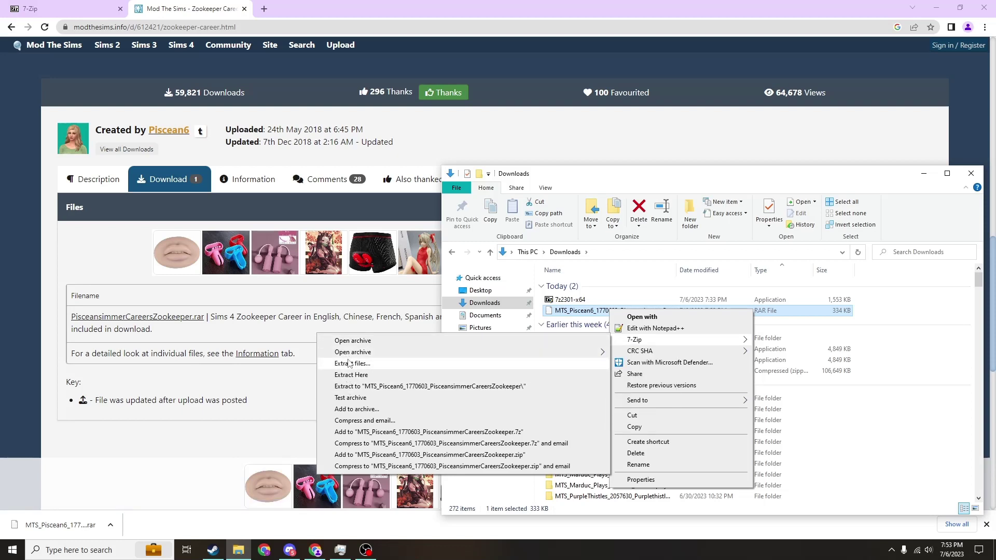
mouse_move(348, 352)
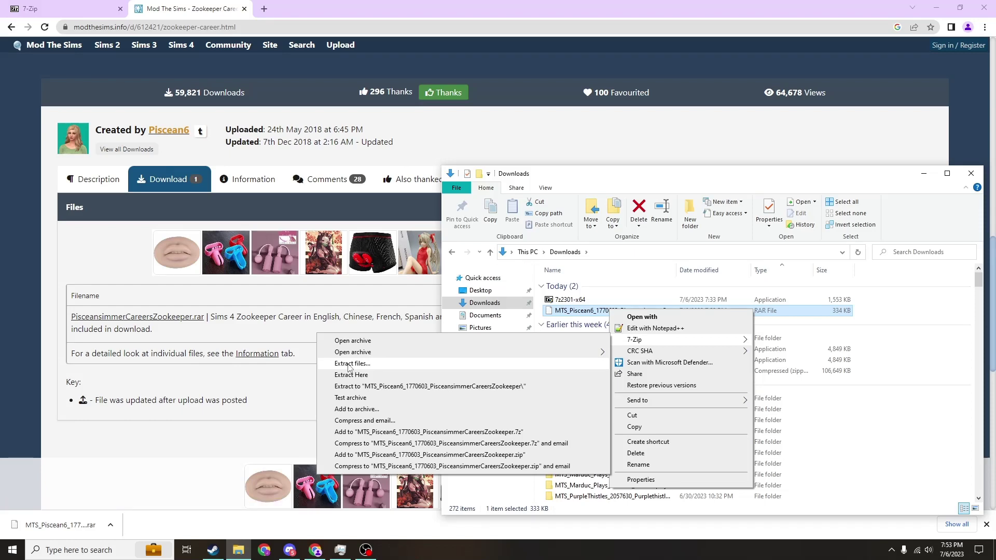
left_click(349, 366)
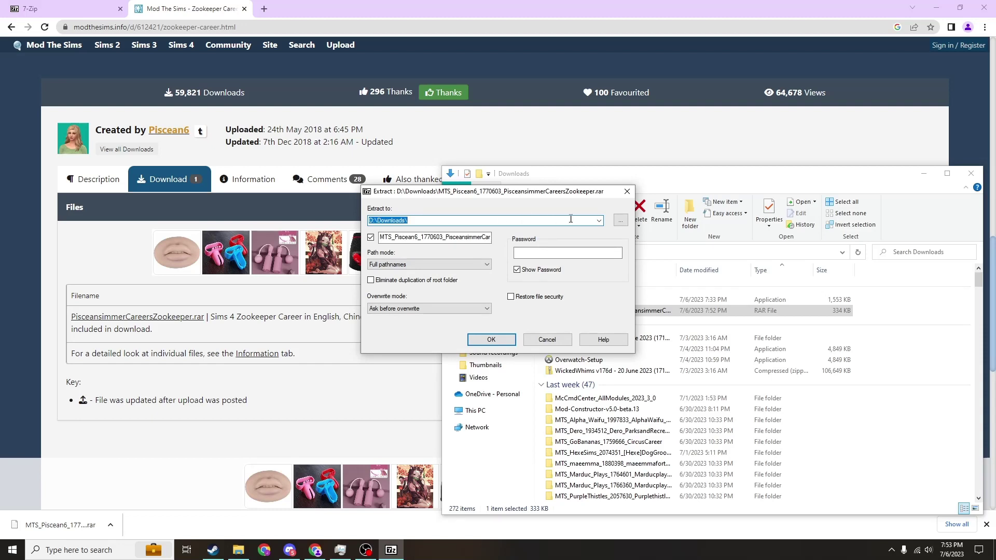
Extract the Zookeeper archive into Documents\Electronic Arts\The Sims 4\Mods.
left_click(622, 222)
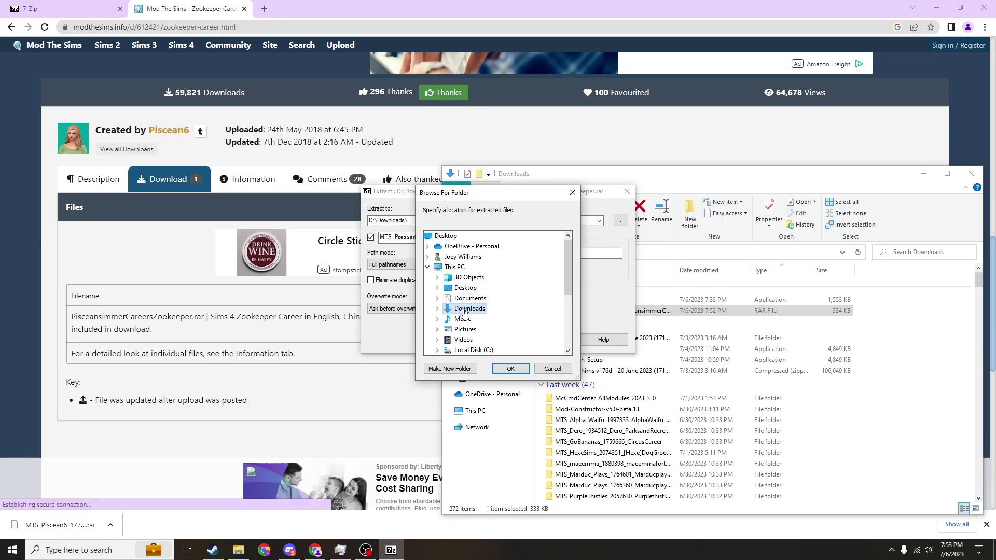
scroll(465, 312, "down", 1)
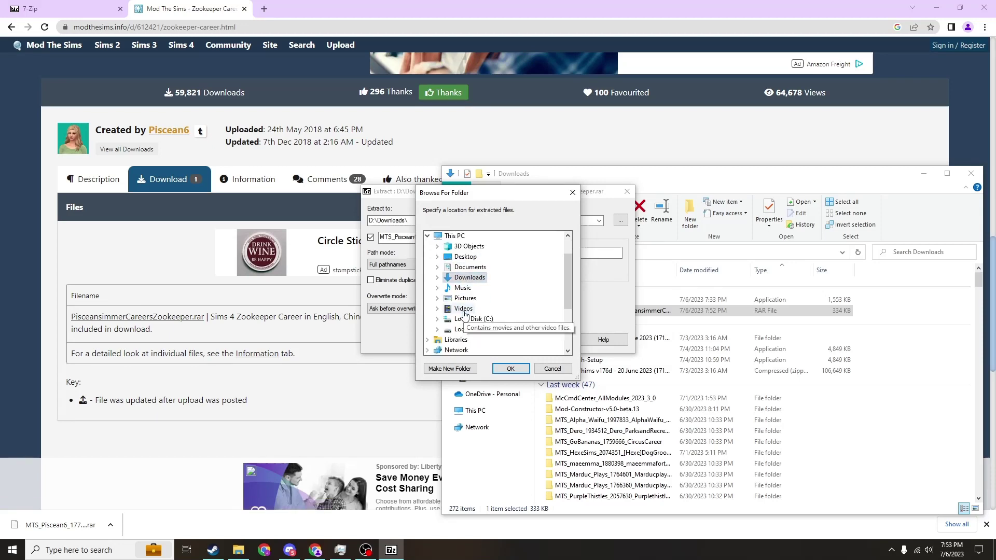
double_click(465, 269)
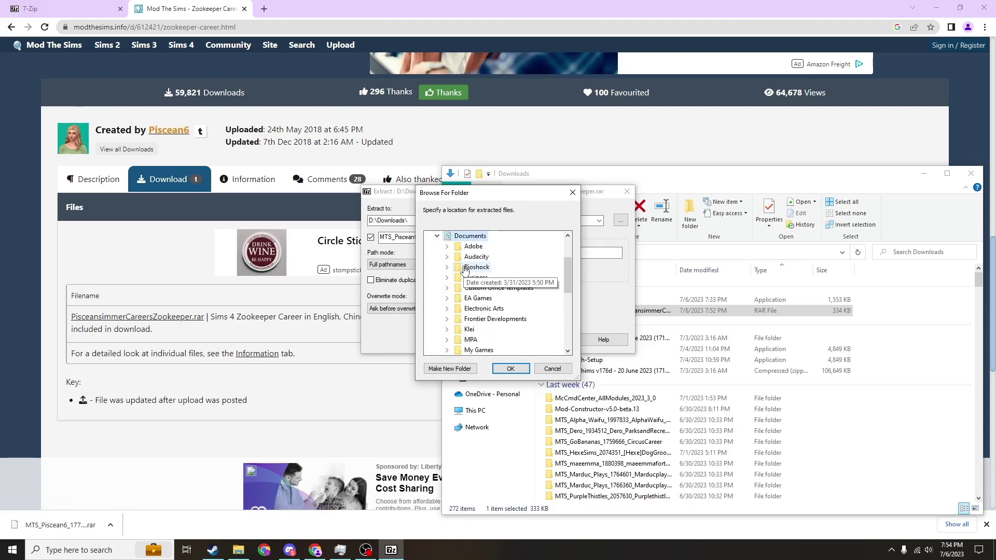
double_click(497, 310)
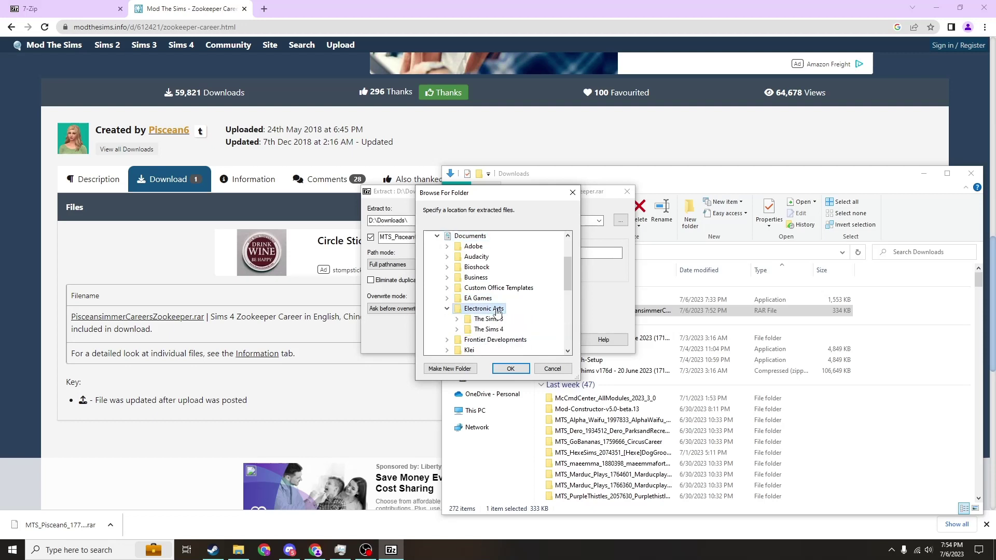
double_click(492, 330)
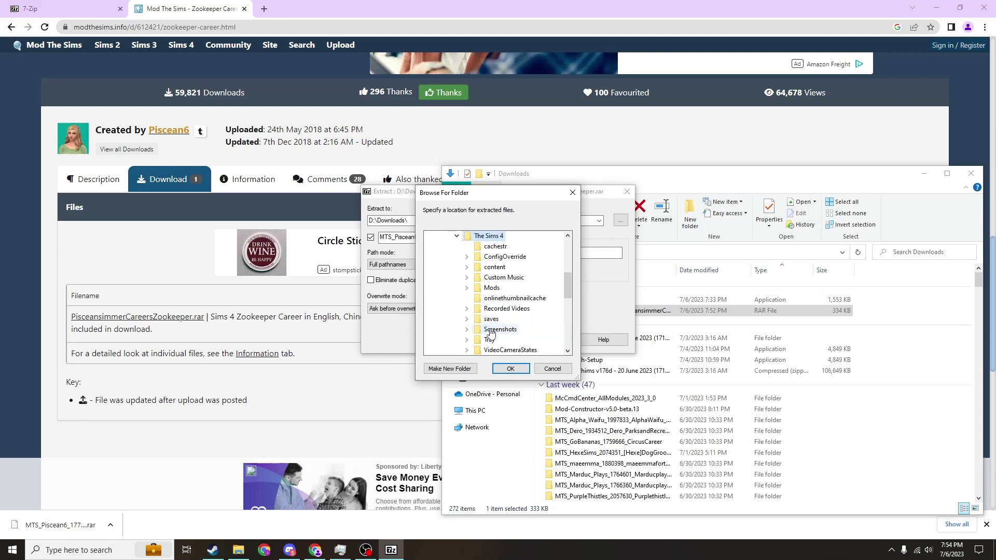
double_click(490, 292)
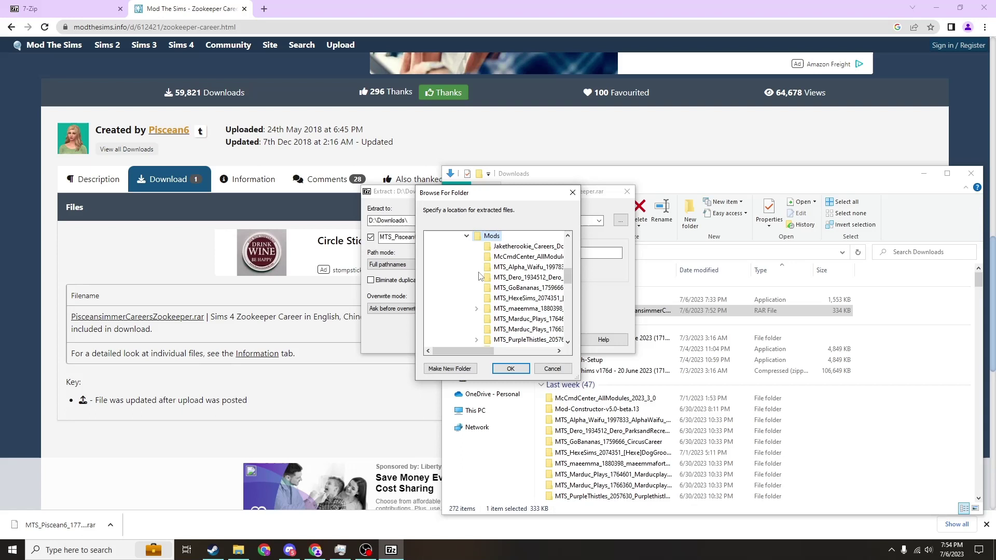
left_click(510, 370)
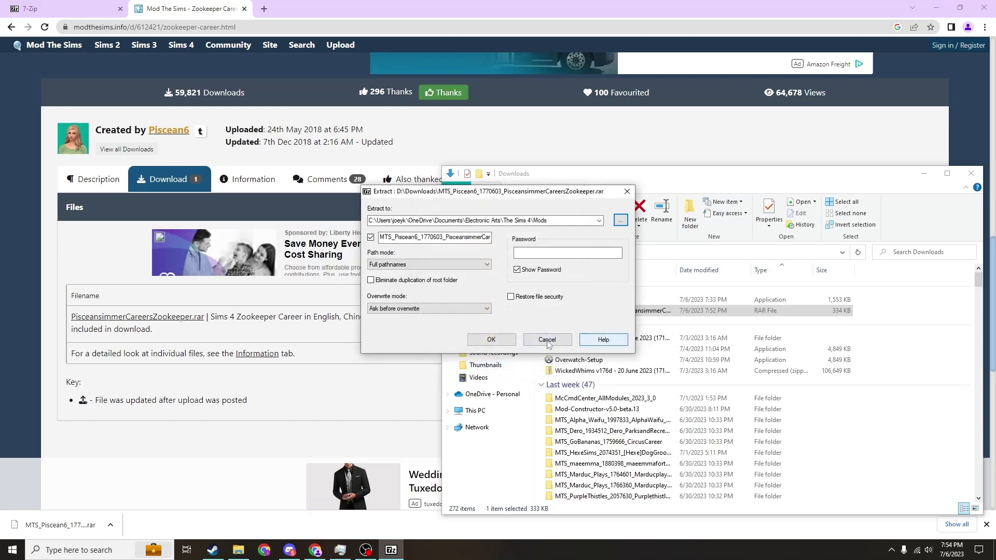
left_click(491, 340)
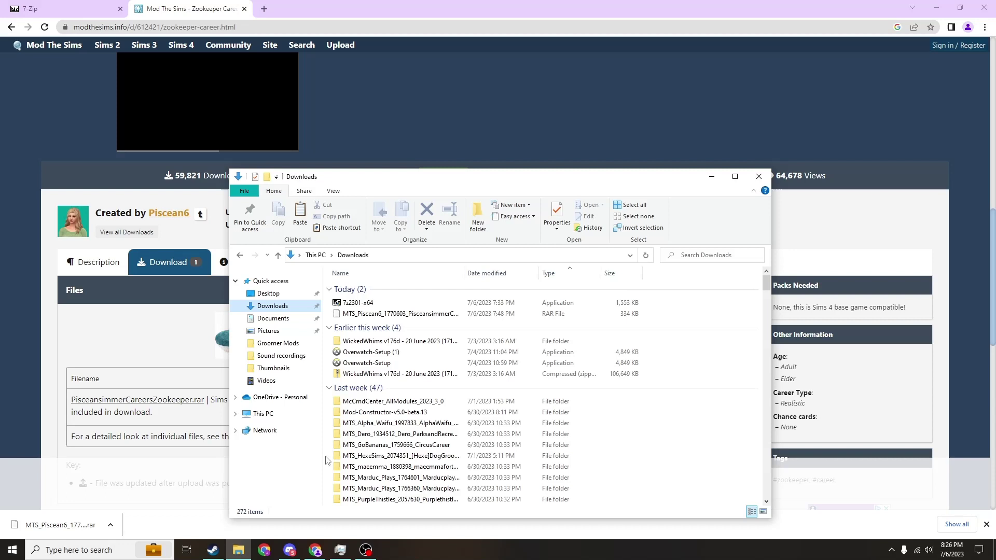
Go to Documents\Electronic Arts\The Sims 4\Mods and find the extracted MTS_Piscean6 Zookeeper folder.
left_click(282, 322)
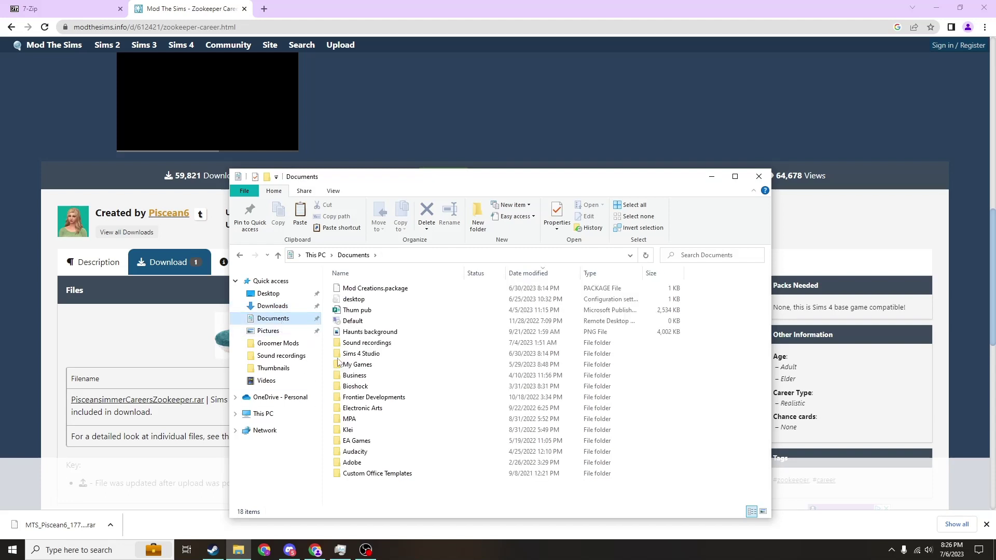
double_click(366, 410)
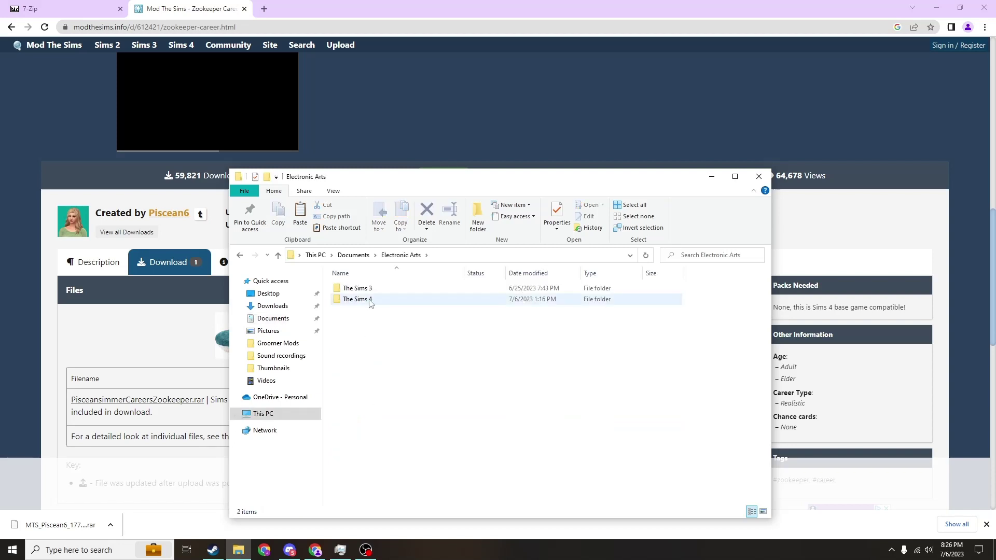
double_click(370, 300)
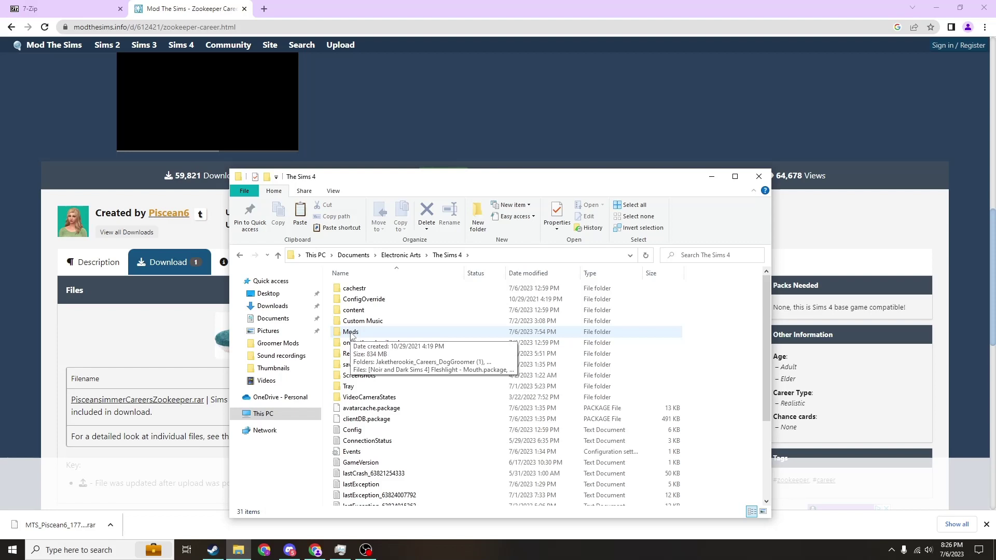
double_click(351, 333)
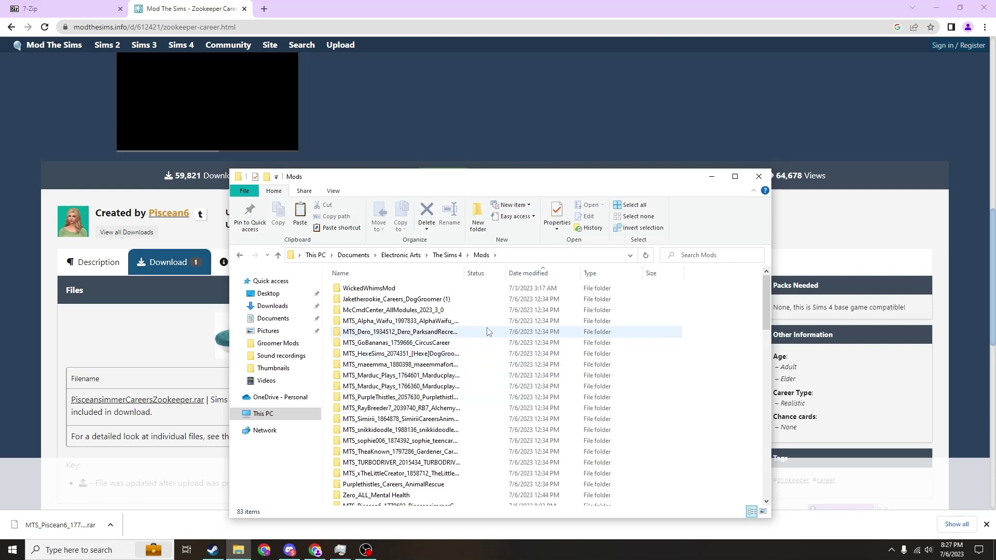
scroll(418, 365, "down", 2)
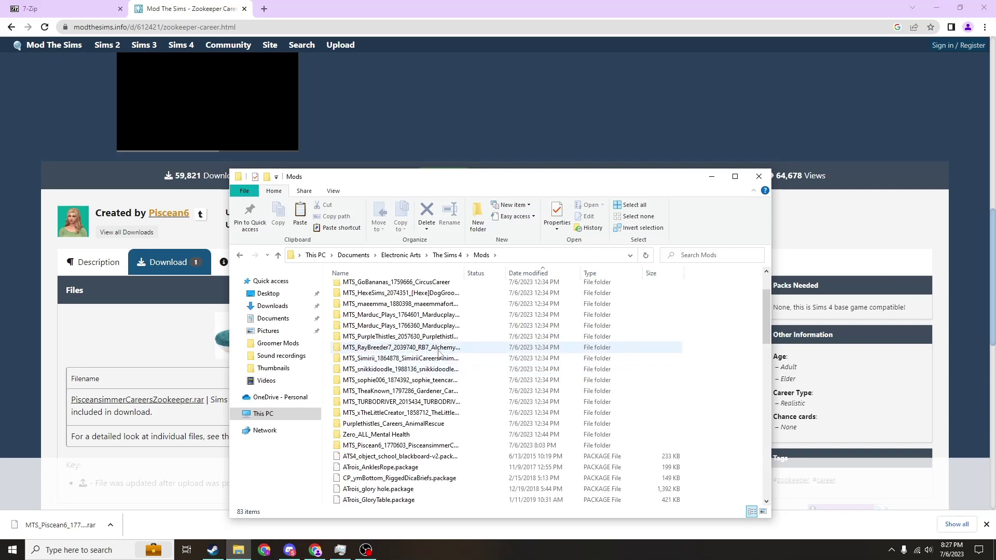
mouse_move(402, 450)
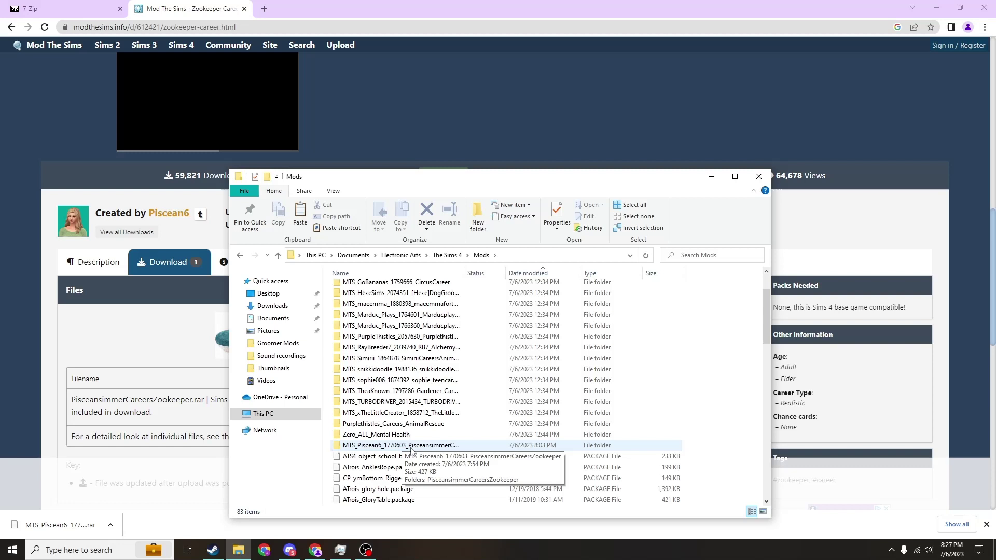
Delete TERMS OF USE from the inner PisceansimmerCareersZookeeper folder inside MTS_Piscean6.
double_click(412, 446)
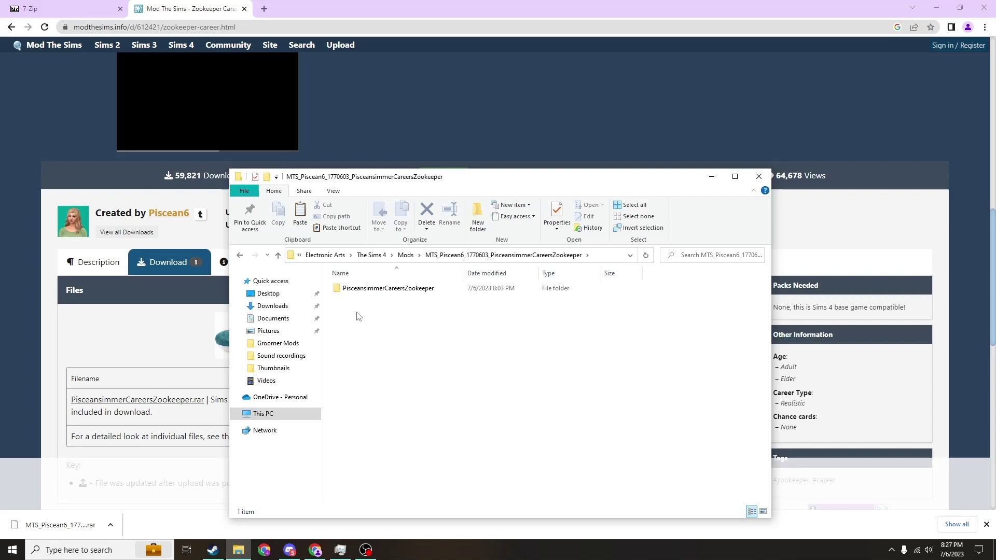
double_click(372, 289)
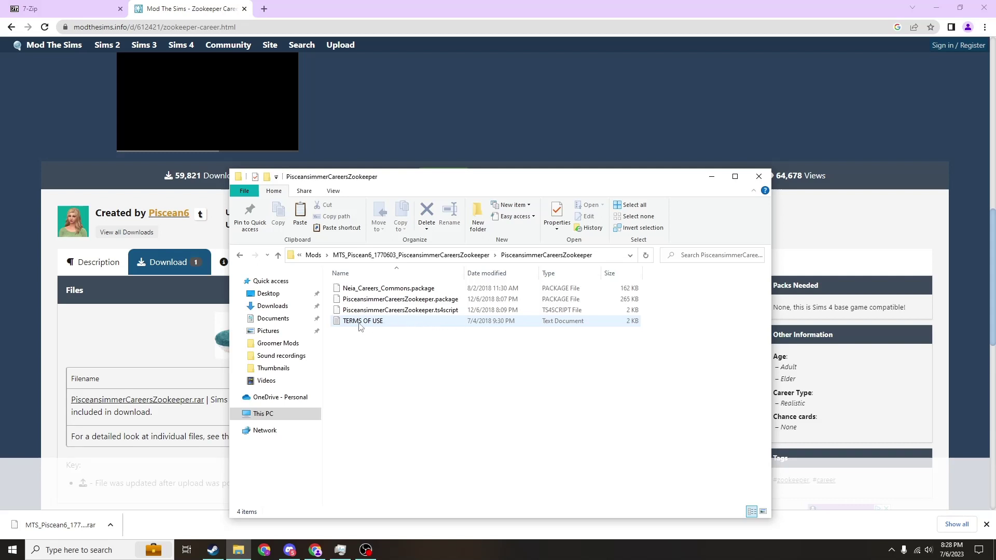
left_click(393, 323)
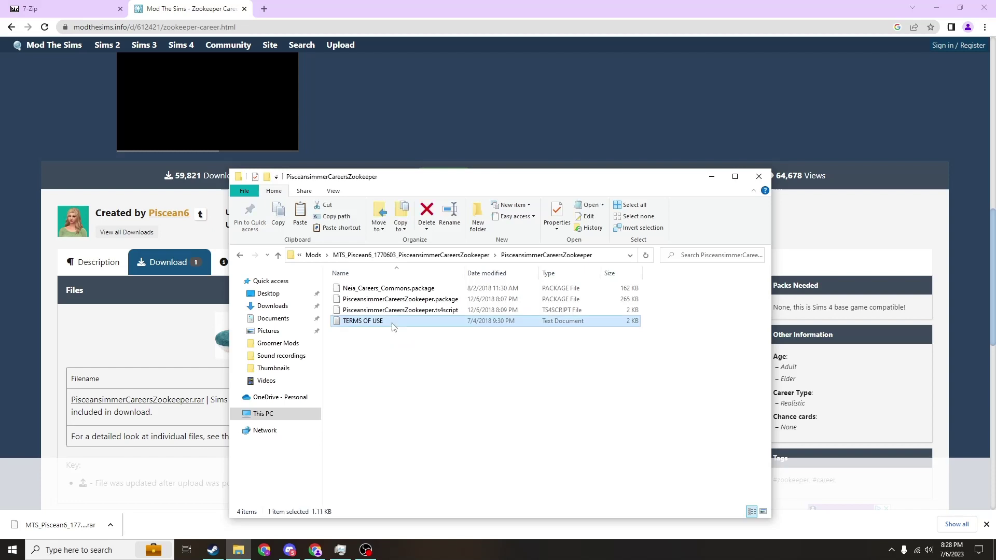
key("Delete")
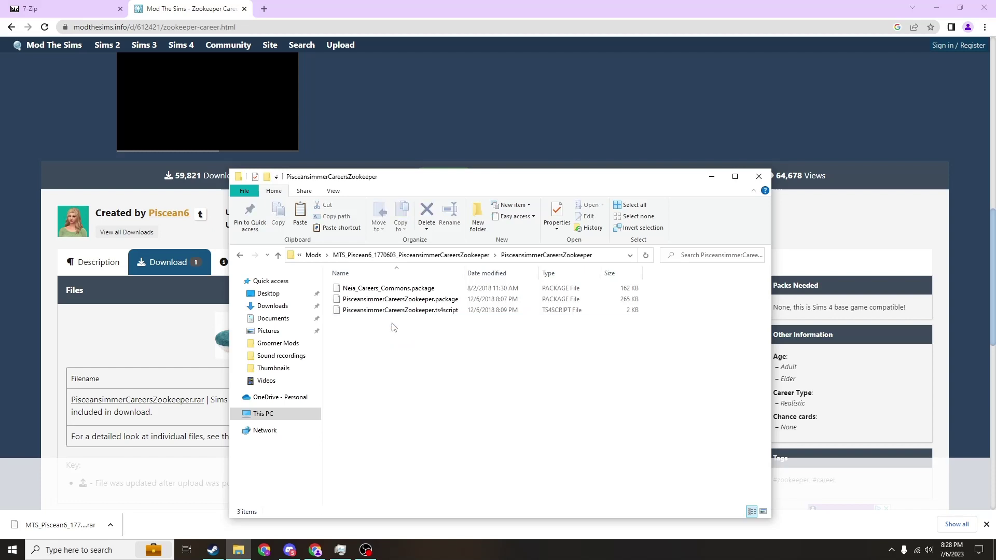
Move the two .package files and the .ts4script up into MTS_Piscean6, then delete the empty subfolder.
left_click_drag(417, 375, 415, 284)
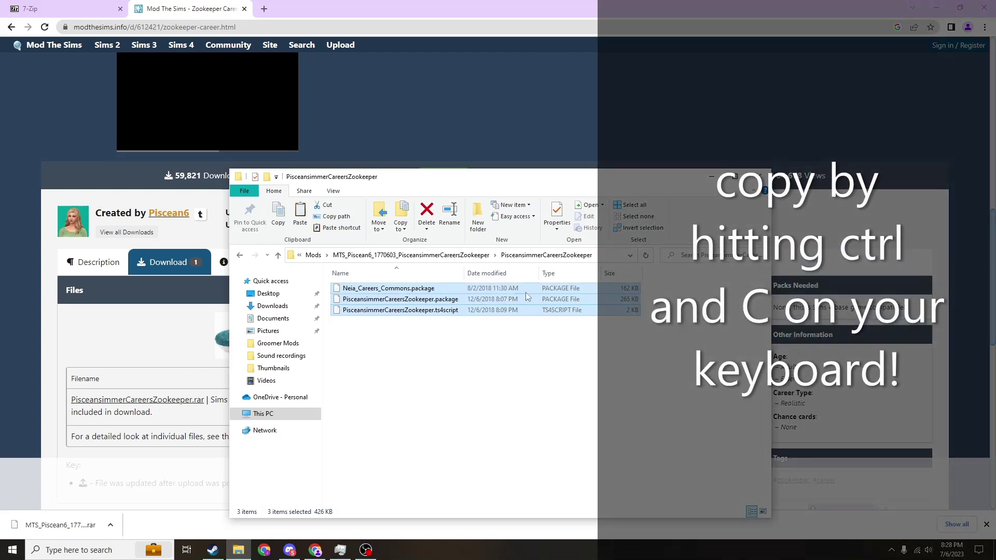
left_click(405, 258)
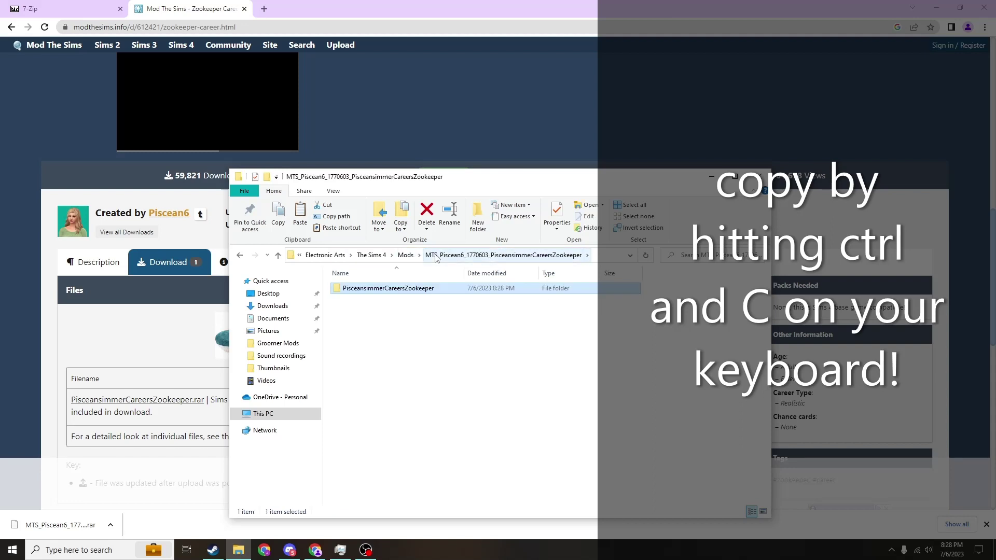
left_click(474, 258)
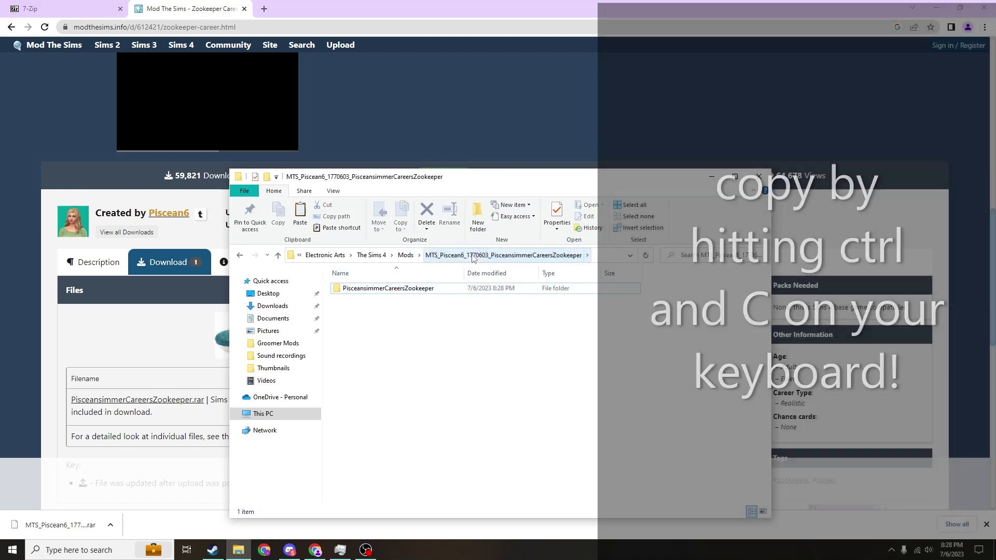
left_click(405, 256)
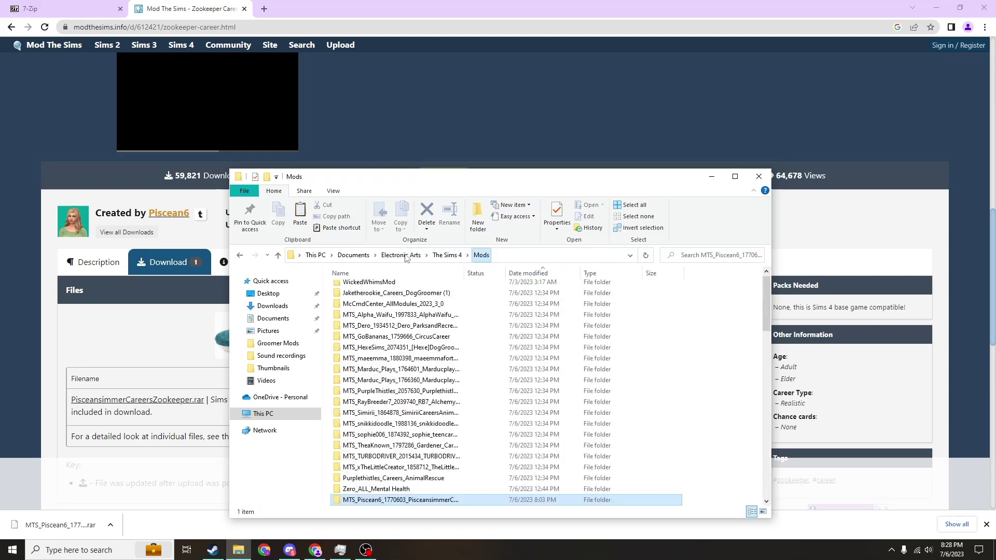
scroll(394, 504, "down", 1)
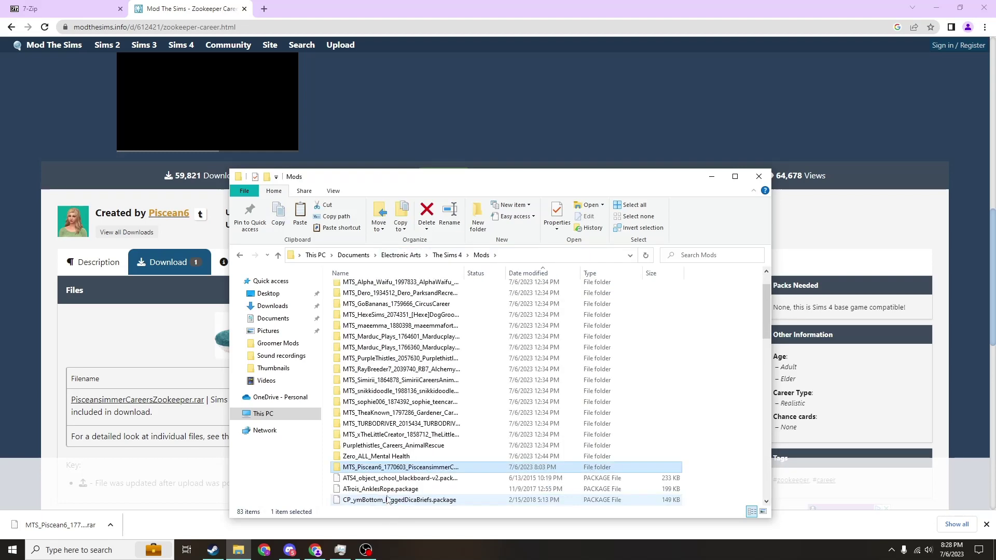
double_click(354, 468)
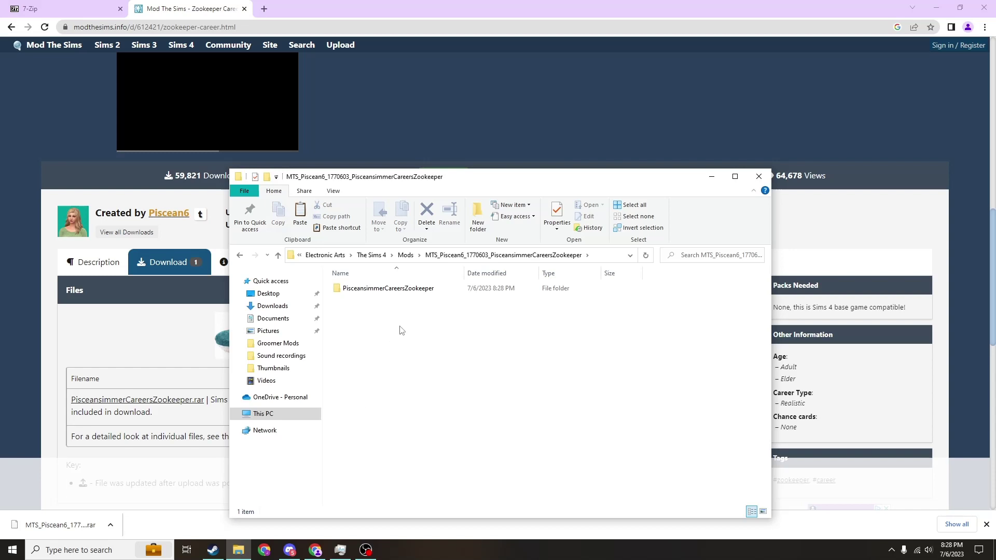
key("ctrl+v")
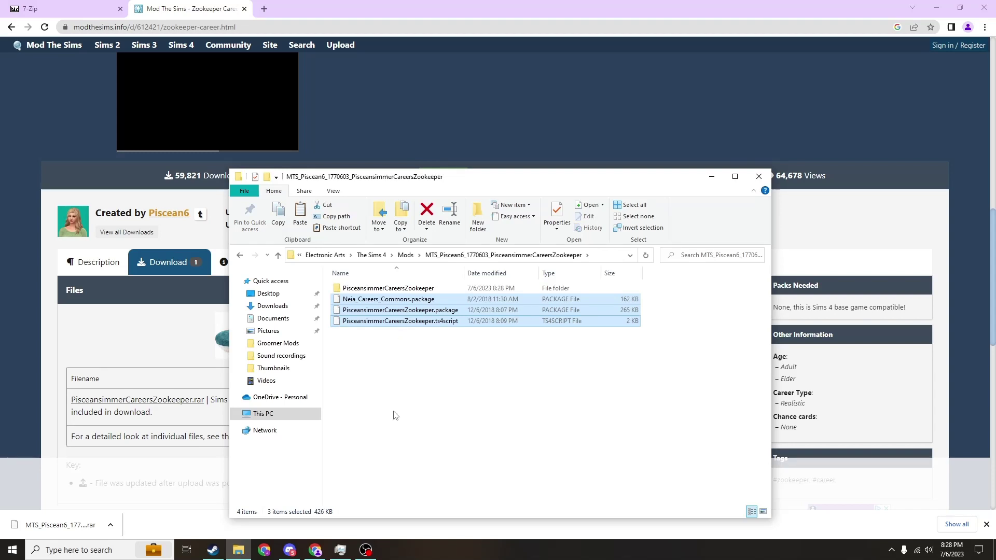
left_click(367, 292)
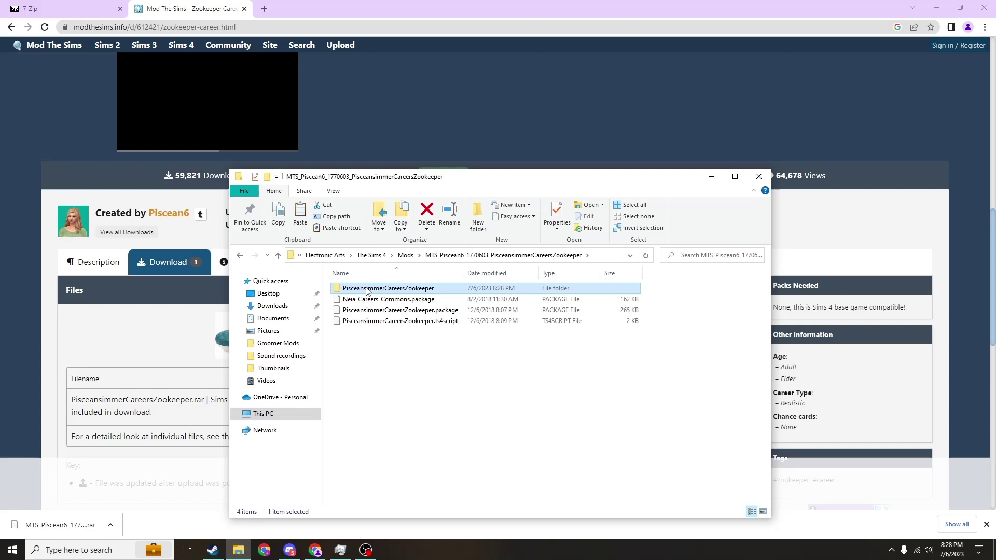
key("Delete")
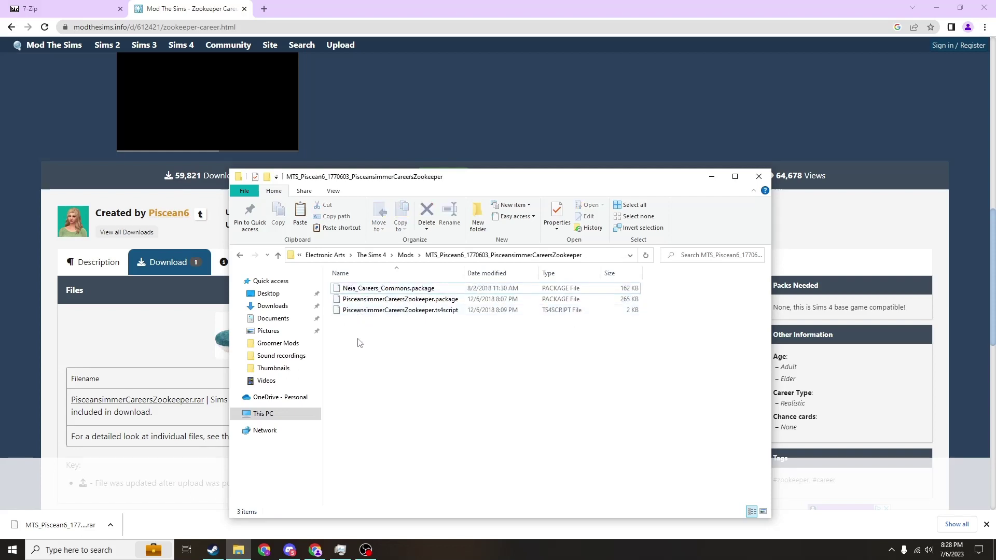